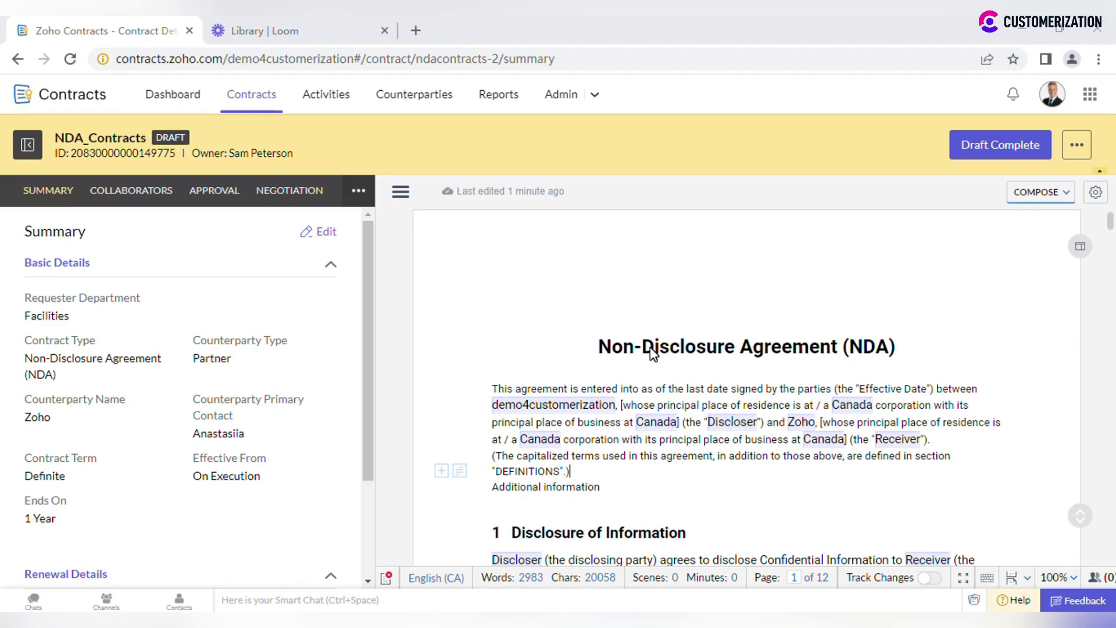
Scroll through the NDA draft around the Disclosure of Information section
{"action": "double_click", "coordinate": [601, 519]}
{"action": "scroll", "coordinate": [602, 520], "scroll_direction": "down", "scroll_amount": 10}
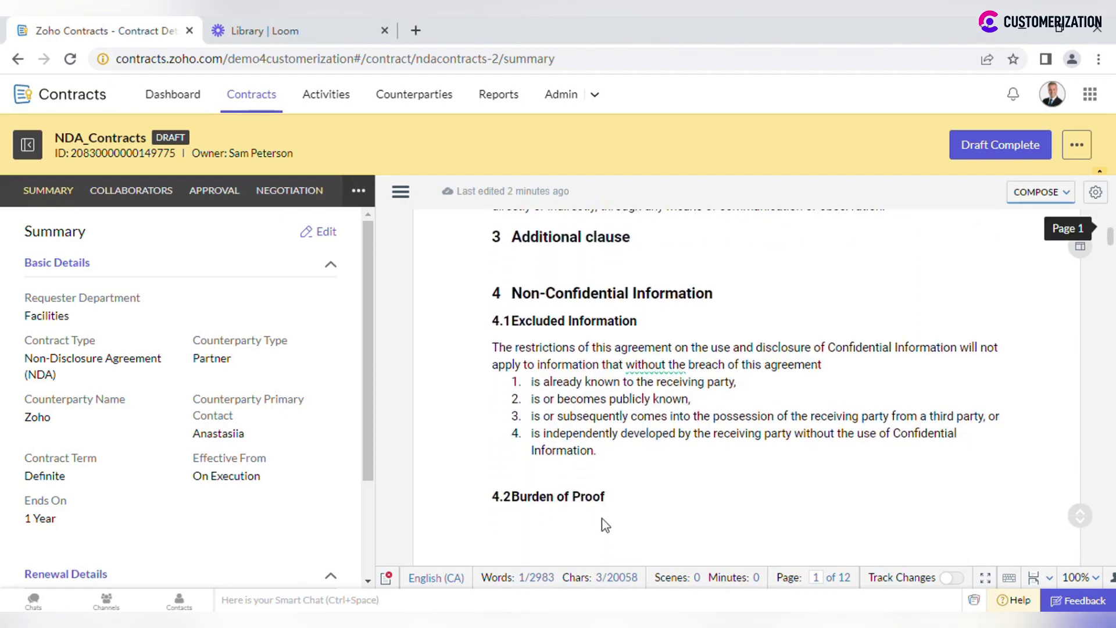
{"action": "scroll", "coordinate": [601, 518], "scroll_direction": "down", "scroll_amount": 3}
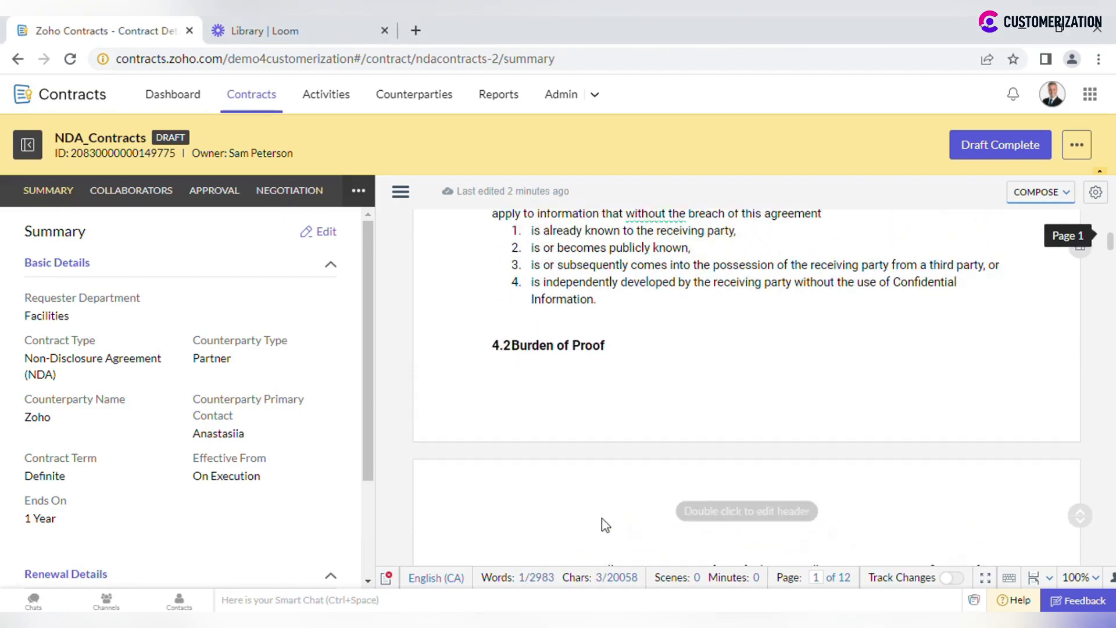
{"action": "scroll", "coordinate": [605, 525], "scroll_direction": "up", "scroll_amount": 13}
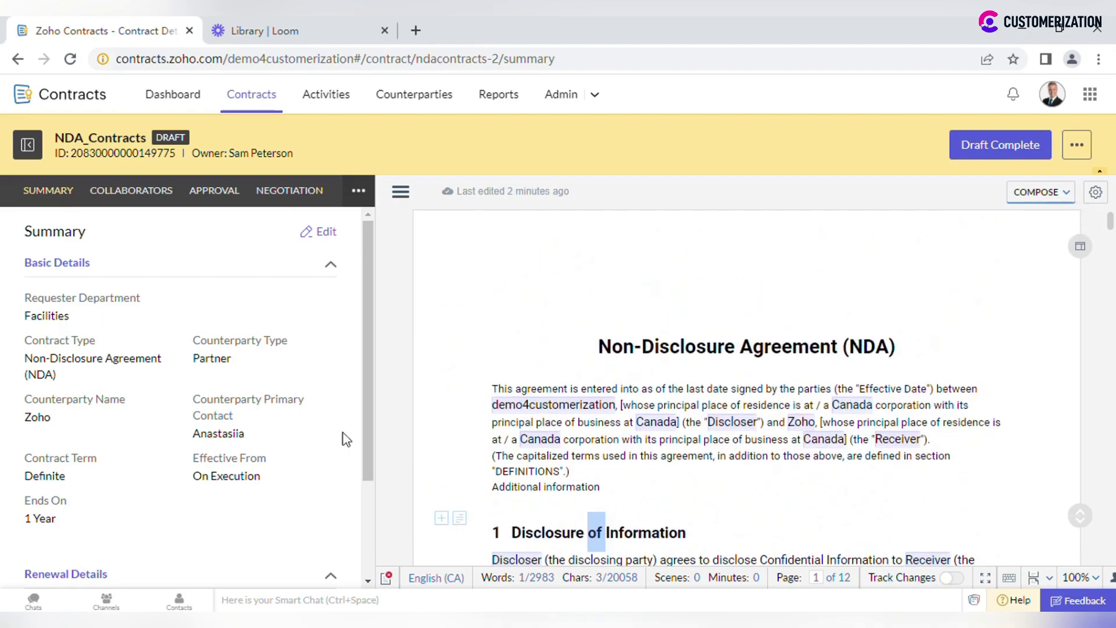
In Clauses, toggle Exchange of Information off and on, then choose Mutual exchange of Information
{"action": "left_click", "coordinate": [400, 195]}
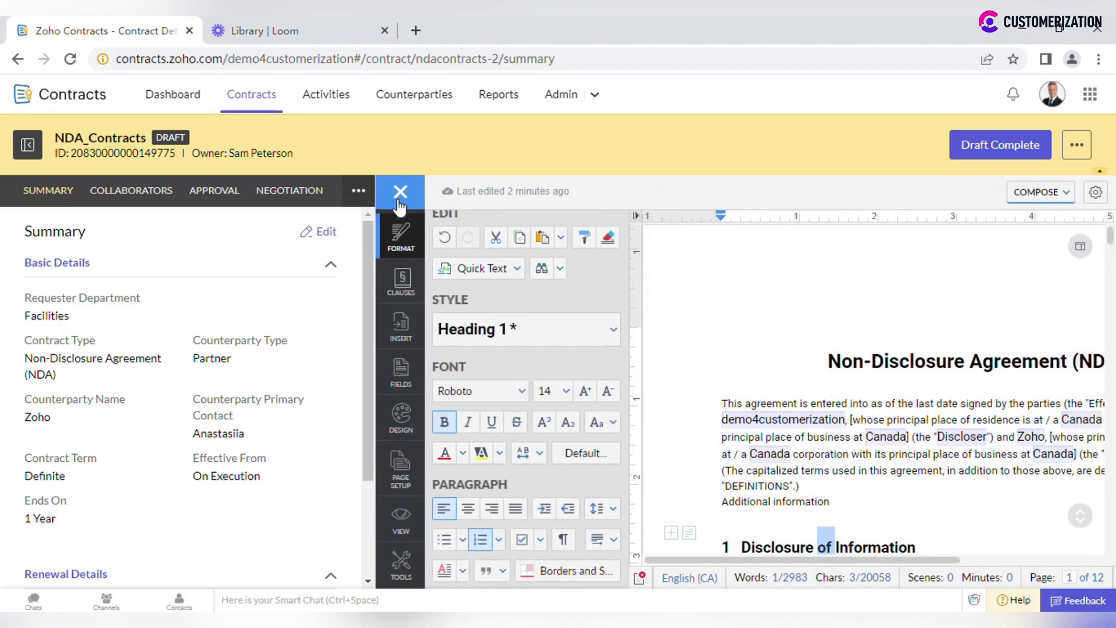
{"action": "left_click", "coordinate": [395, 287]}
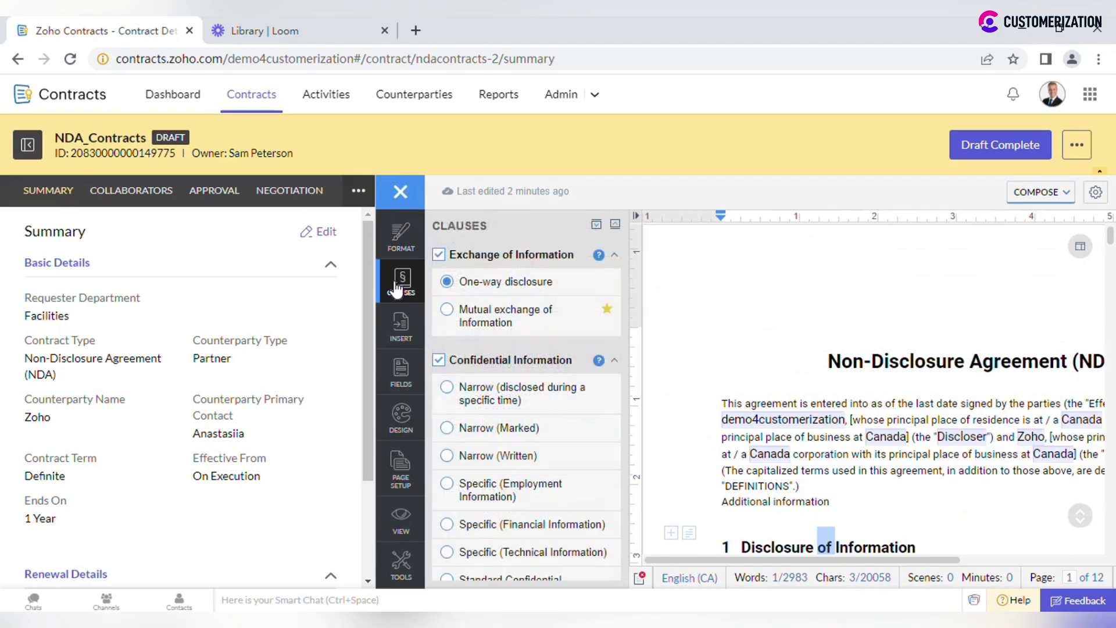
{"action": "left_click", "coordinate": [440, 255]}
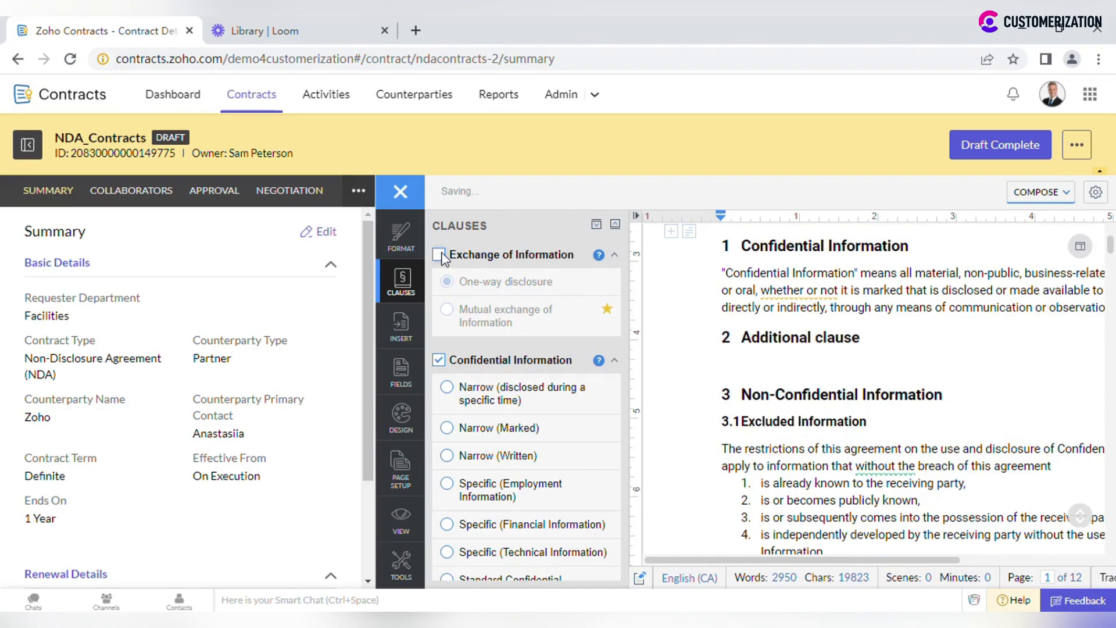
{"action": "left_click", "coordinate": [439, 254]}
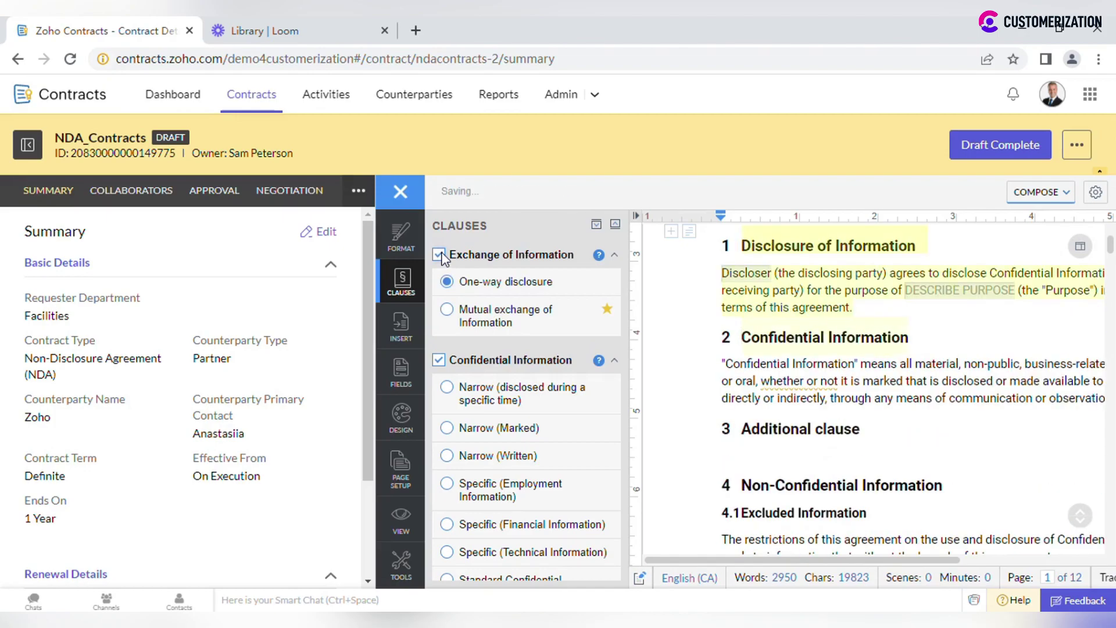
{"action": "left_click", "coordinate": [448, 310]}
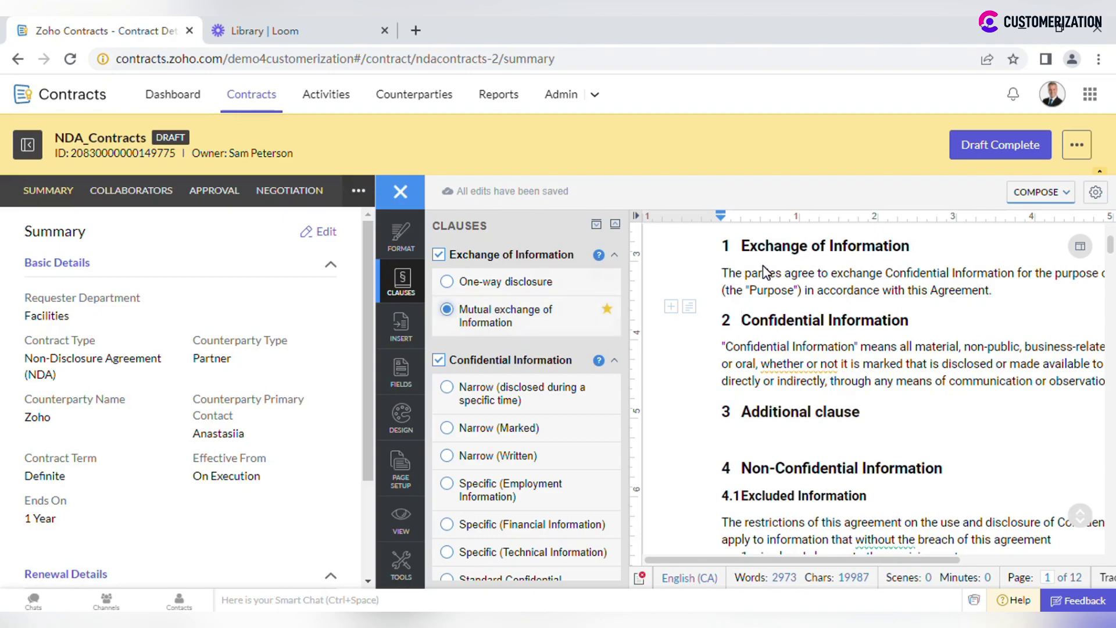
Type 'Additional information' under the section 3 Additional clause heading, then browse the Format, Insert and Fields tools
{"action": "left_click", "coordinate": [885, 427]}
{"action": "type", "text": "Additional information"}
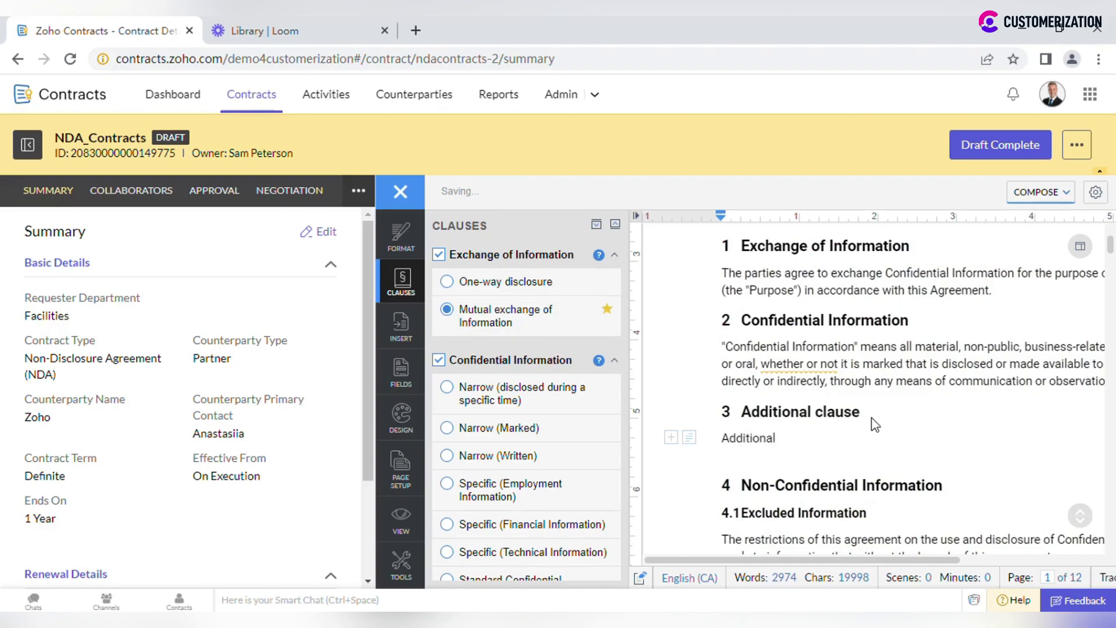
{"action": "left_click", "coordinate": [407, 235]}
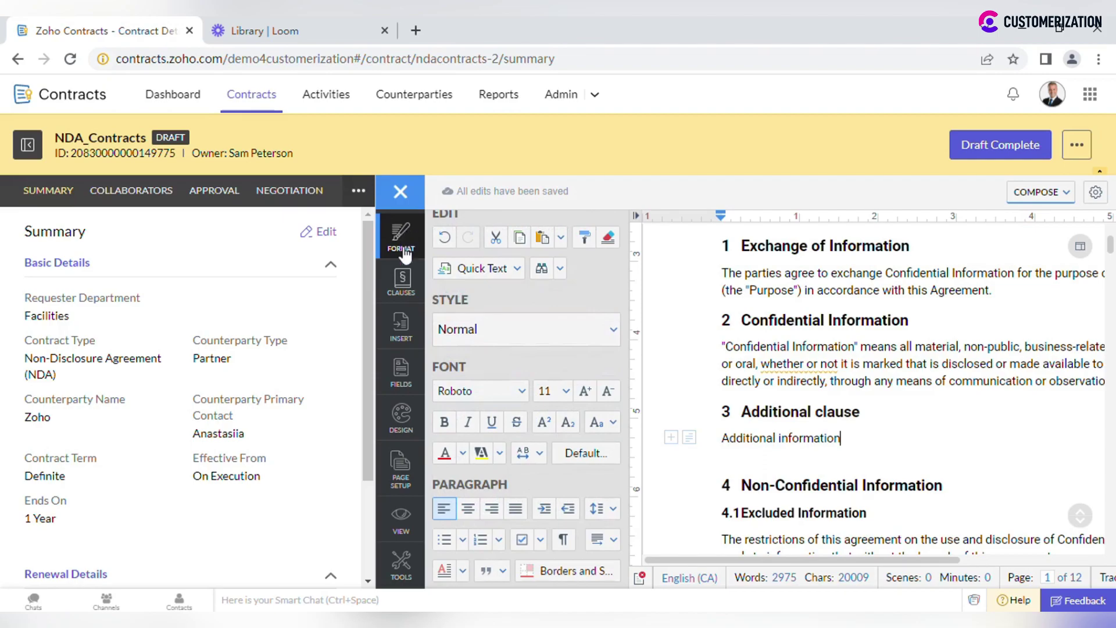
{"action": "left_click", "coordinate": [406, 329]}
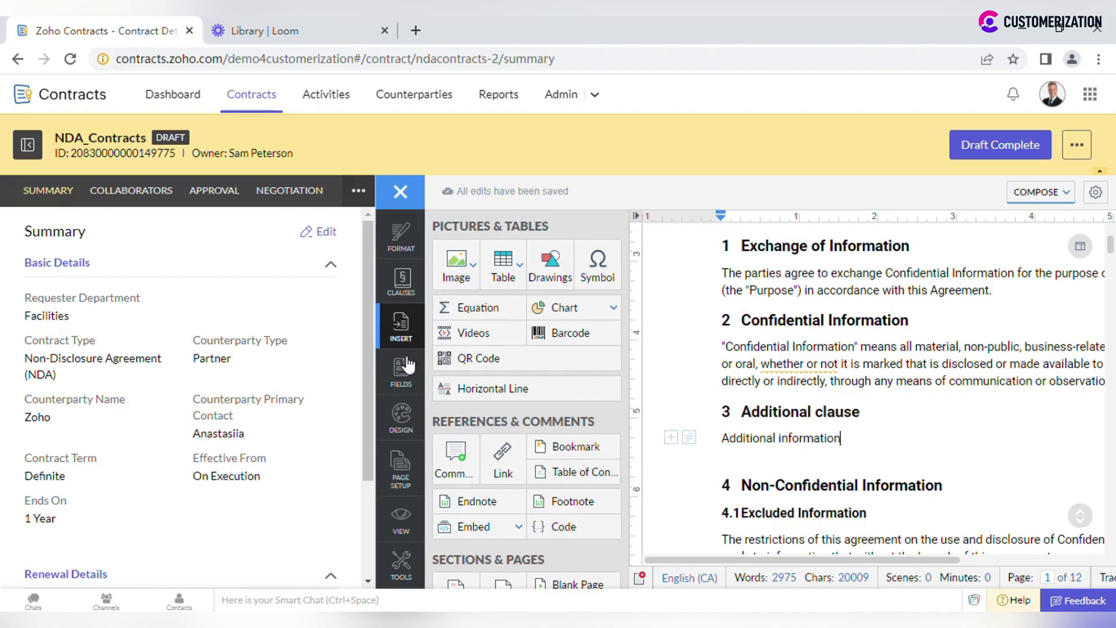
{"action": "left_click", "coordinate": [408, 372]}
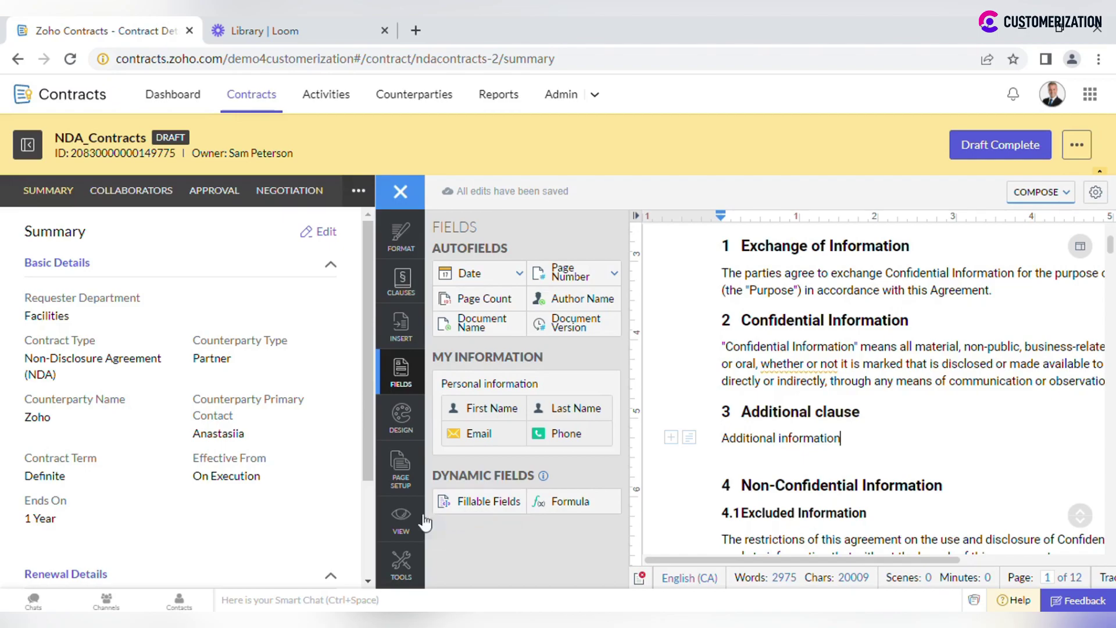
Review the Design, Page Setup and View options, switching Track Changes on and back off
{"action": "left_click", "coordinate": [402, 430]}
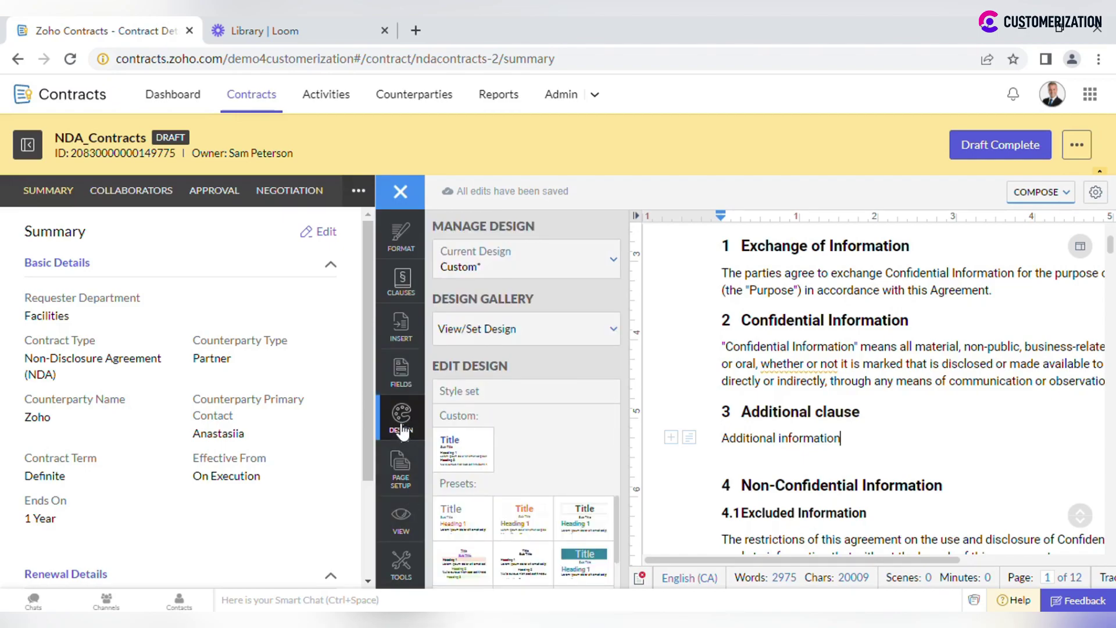
{"action": "left_click", "coordinate": [406, 471]}
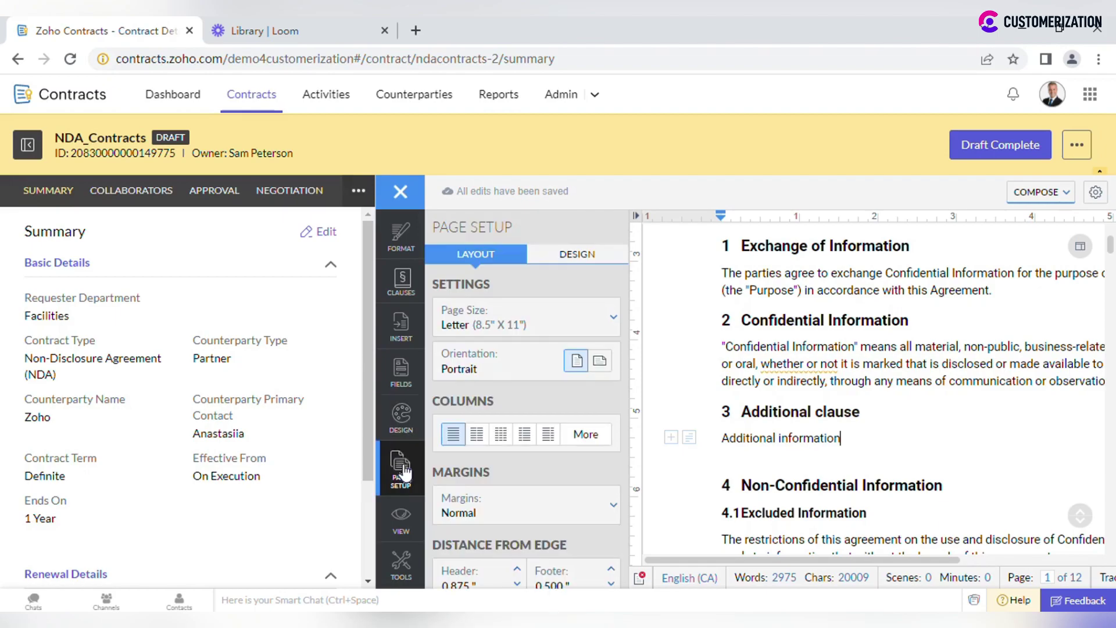
{"action": "left_click", "coordinate": [401, 516]}
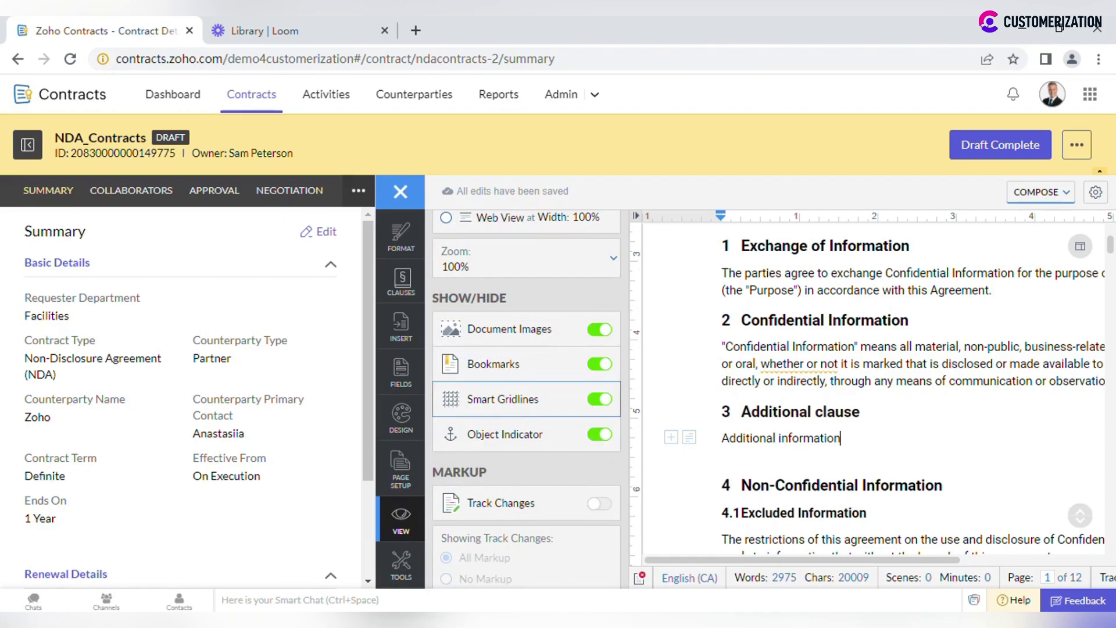
{"action": "left_click", "coordinate": [604, 506]}
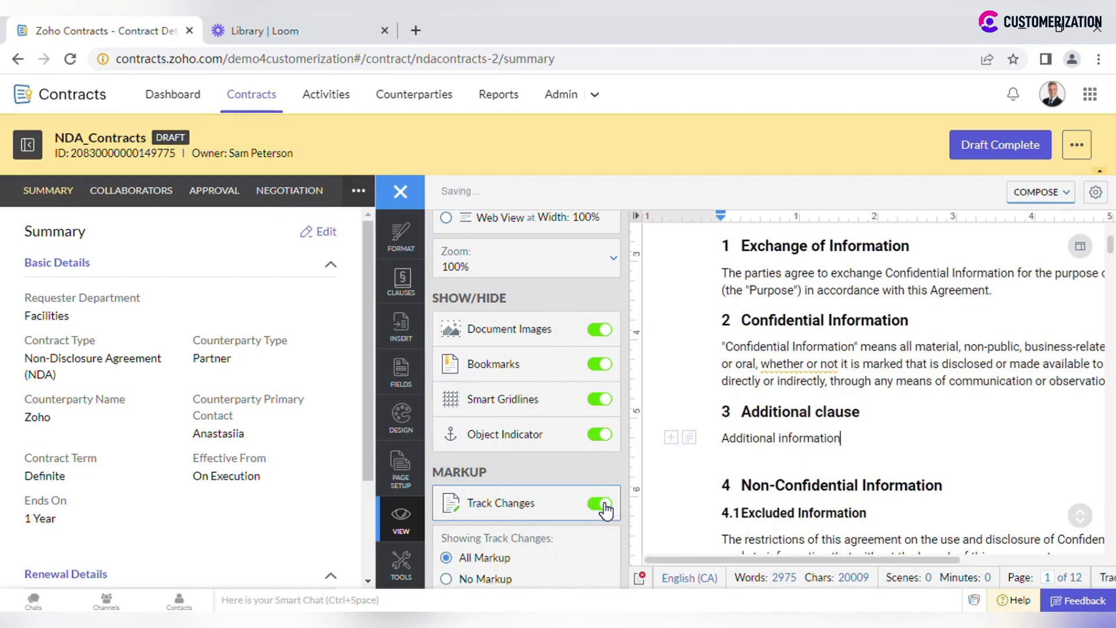
{"action": "left_click", "coordinate": [604, 506]}
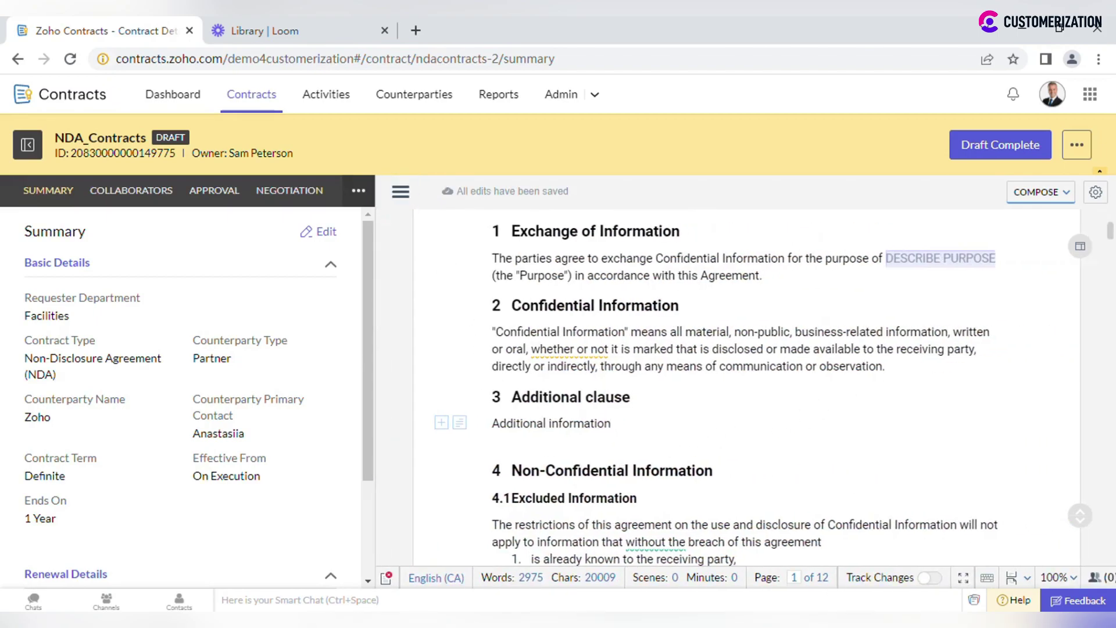
{"action": "left_click", "coordinate": [1079, 249]}
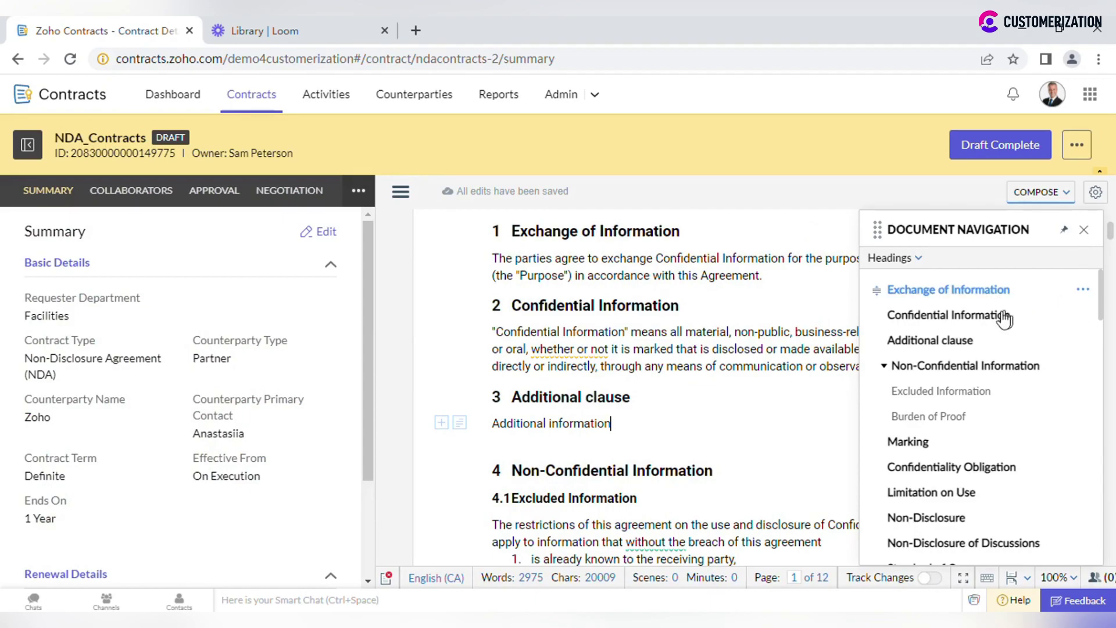
{"action": "left_click", "coordinate": [907, 441]}
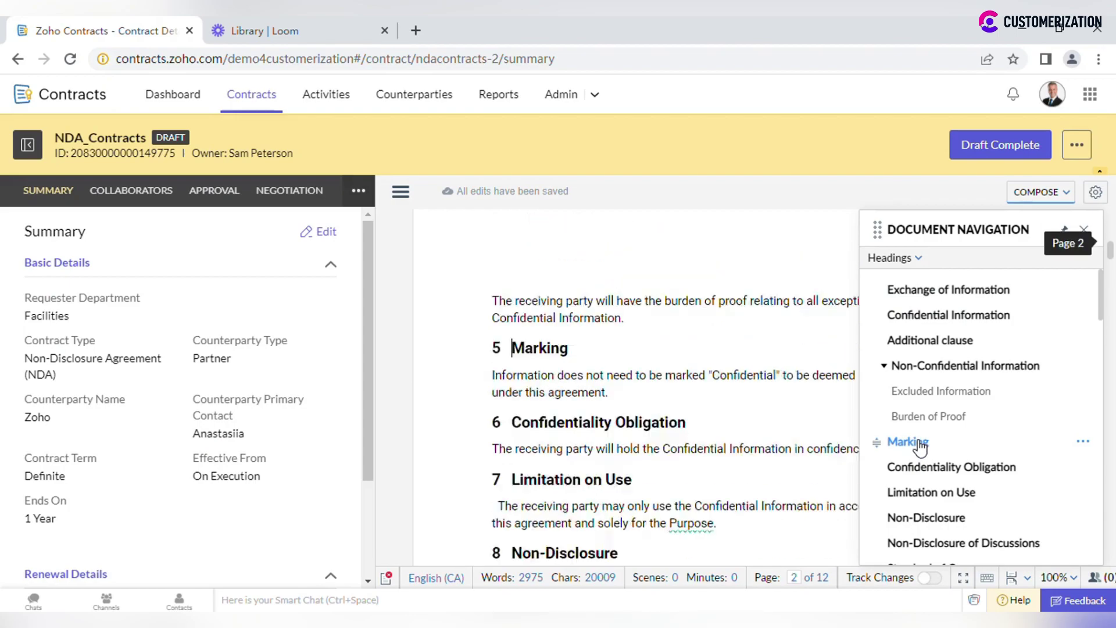
{"action": "left_click", "coordinate": [953, 292]}
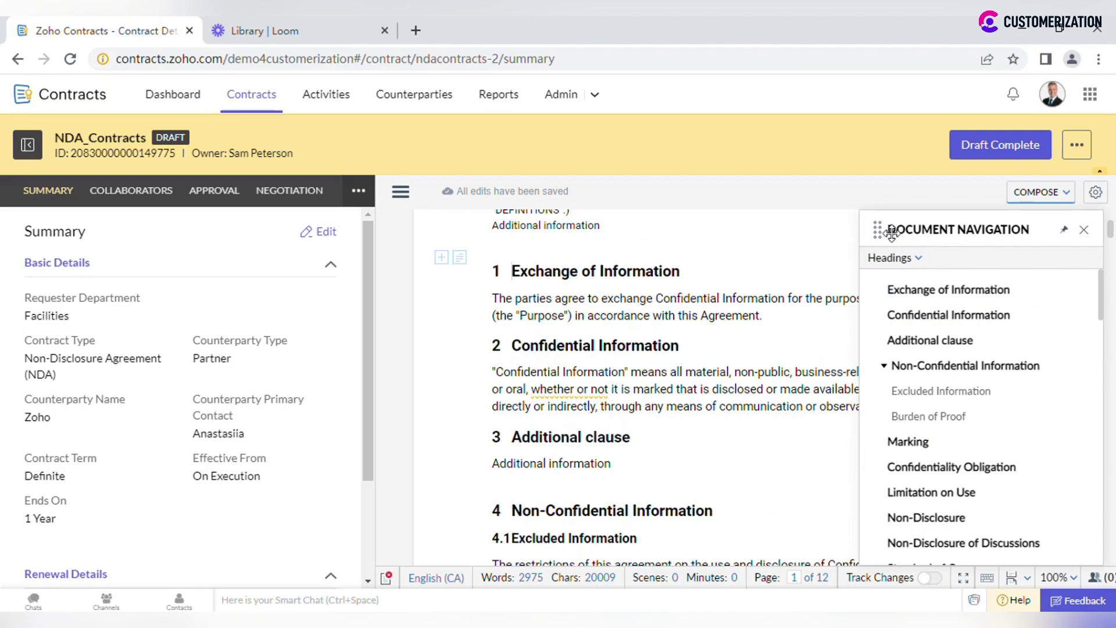
{"action": "left_click", "coordinate": [898, 258]}
{"action": "left_click", "coordinate": [901, 353]}
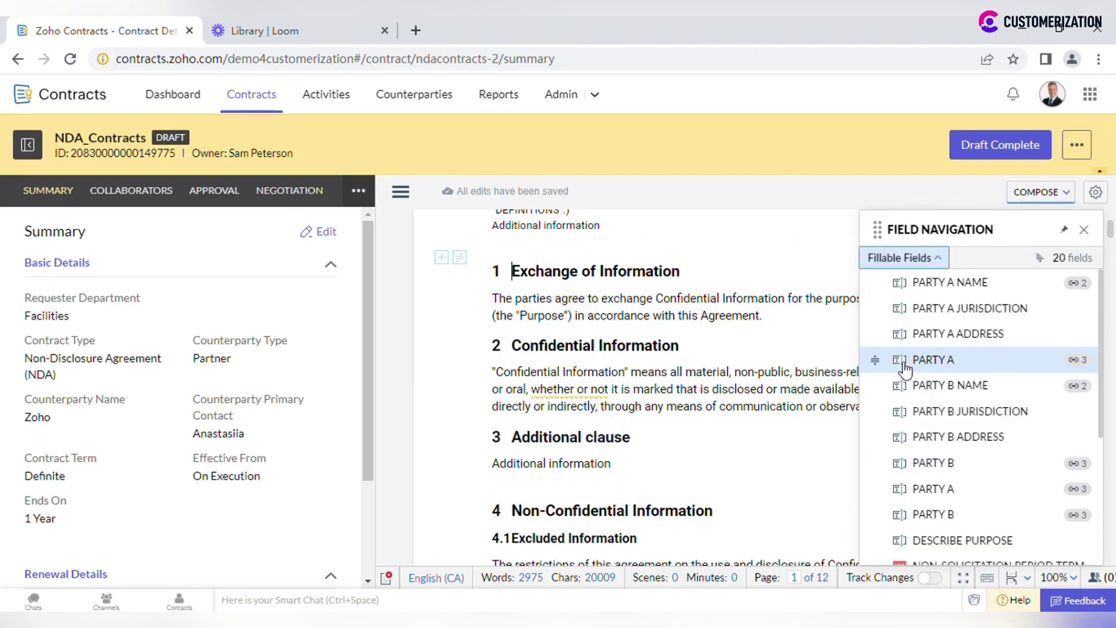
{"action": "left_click", "coordinate": [1084, 230]}
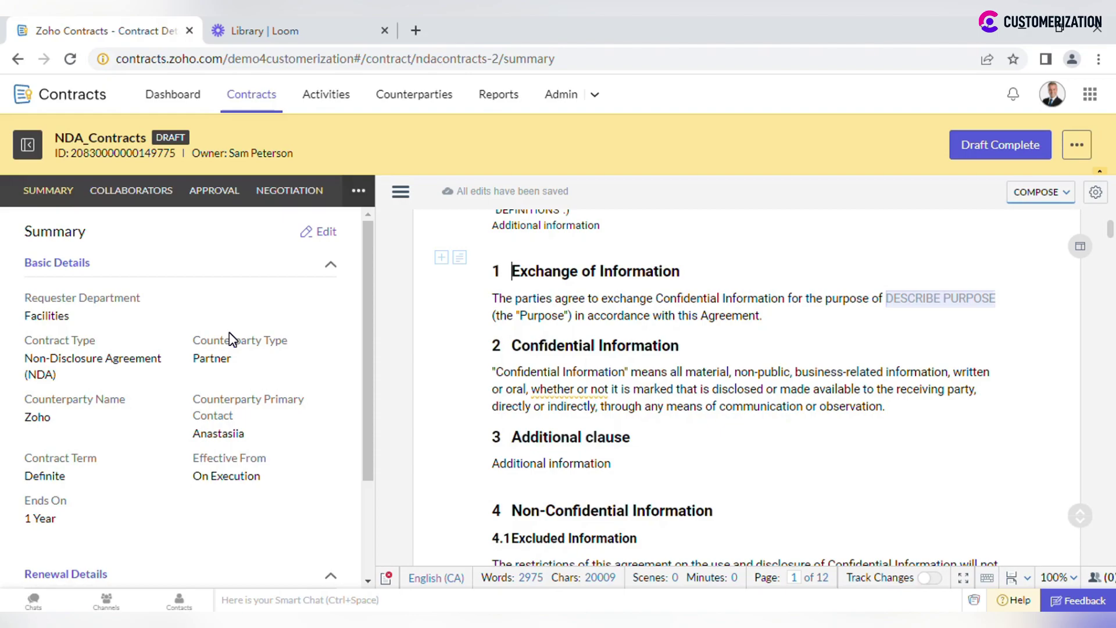
Edit the contract summary so Requester Department reads Human Resource, and save the update
{"action": "left_click", "coordinate": [324, 233]}
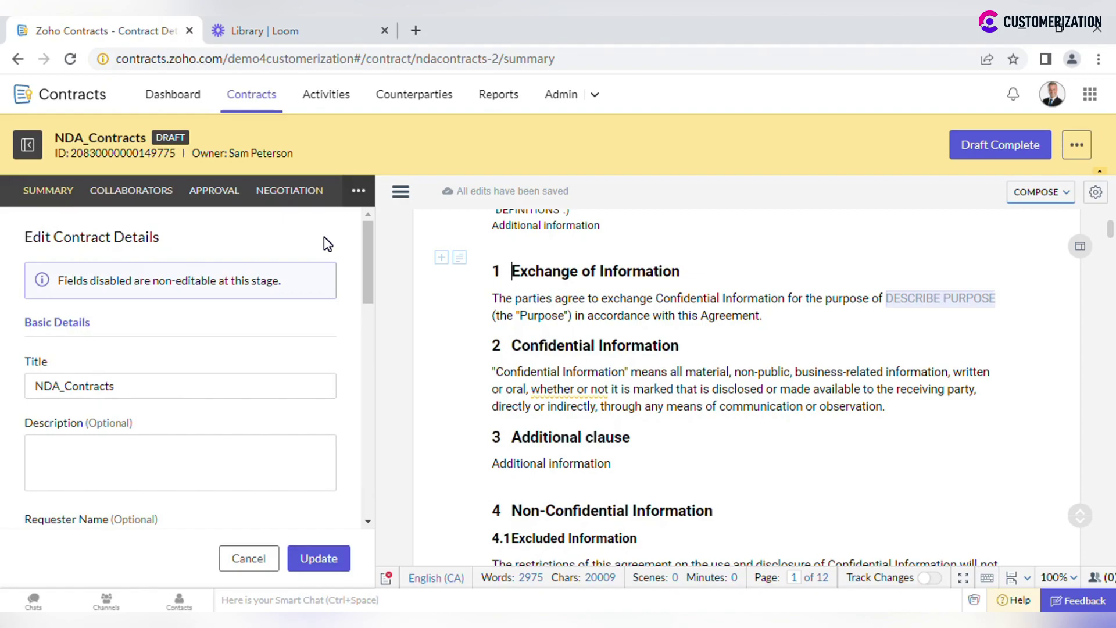
{"action": "scroll", "coordinate": [327, 243], "scroll_direction": "down", "scroll_amount": 1}
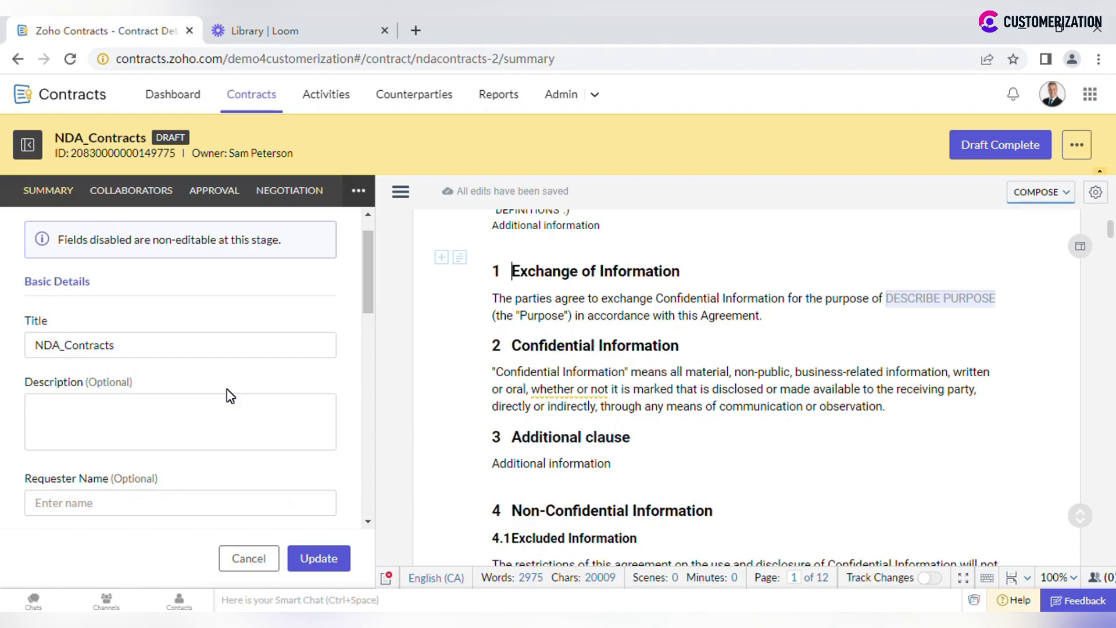
{"action": "scroll", "coordinate": [228, 392], "scroll_direction": "down", "scroll_amount": 4}
{"action": "left_click", "coordinate": [208, 391]}
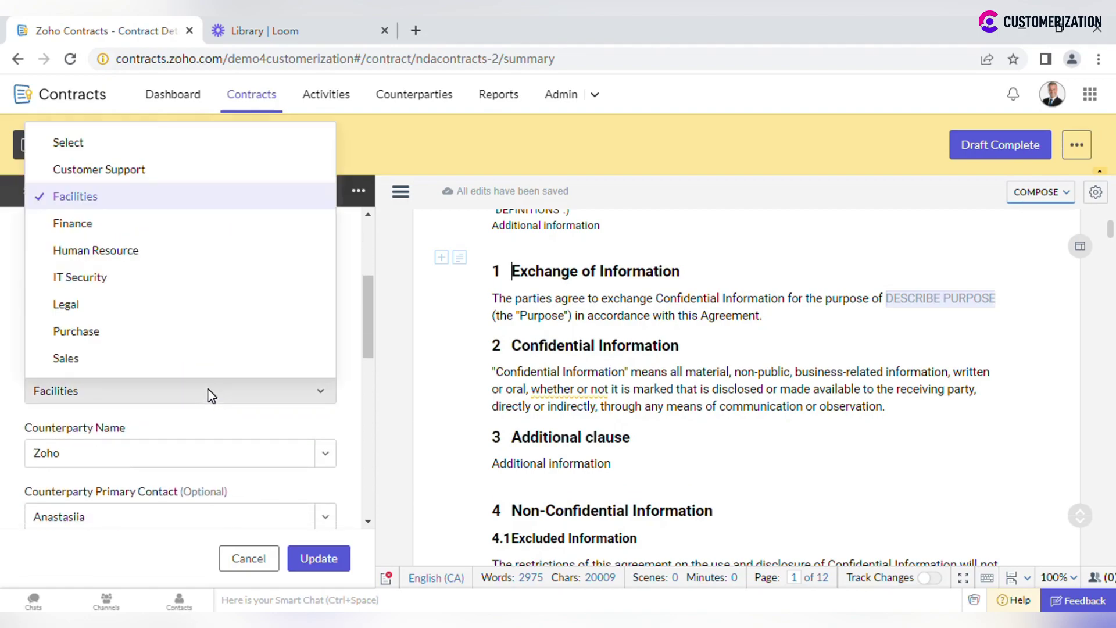
{"action": "left_click", "coordinate": [221, 256]}
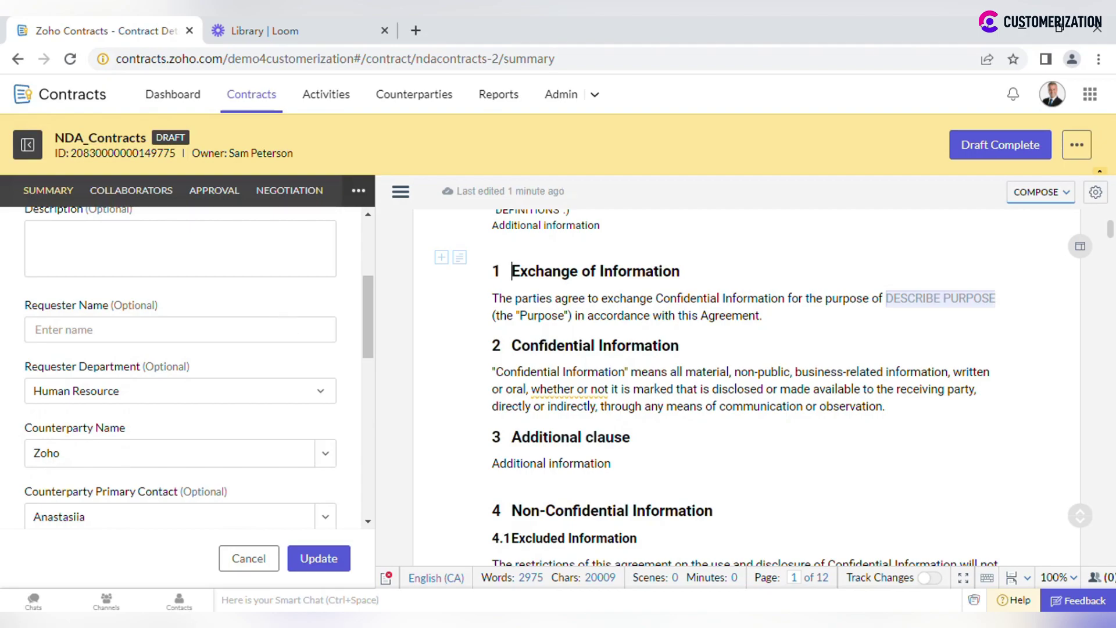
{"action": "left_click", "coordinate": [317, 559]}
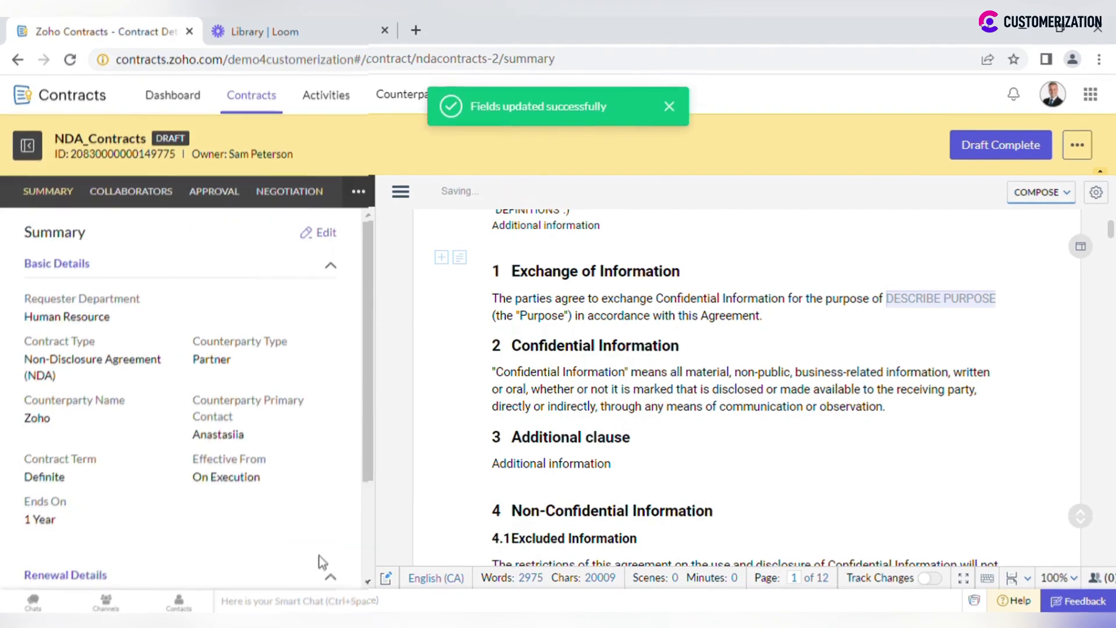